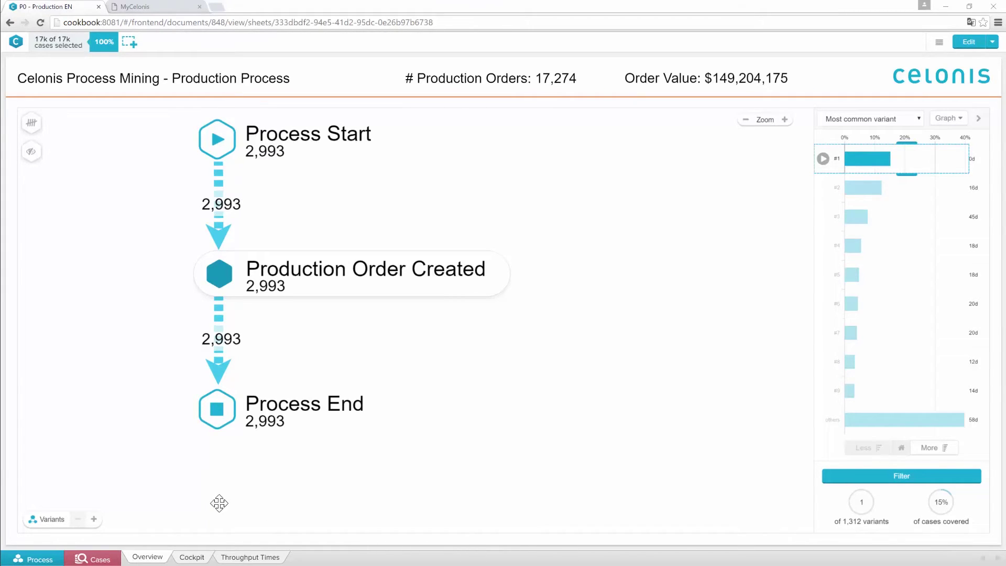
Add variants #2 and #3 to the process graph, reaching 35% case coverage
{"action": "left_click", "coordinate": [93, 520]}
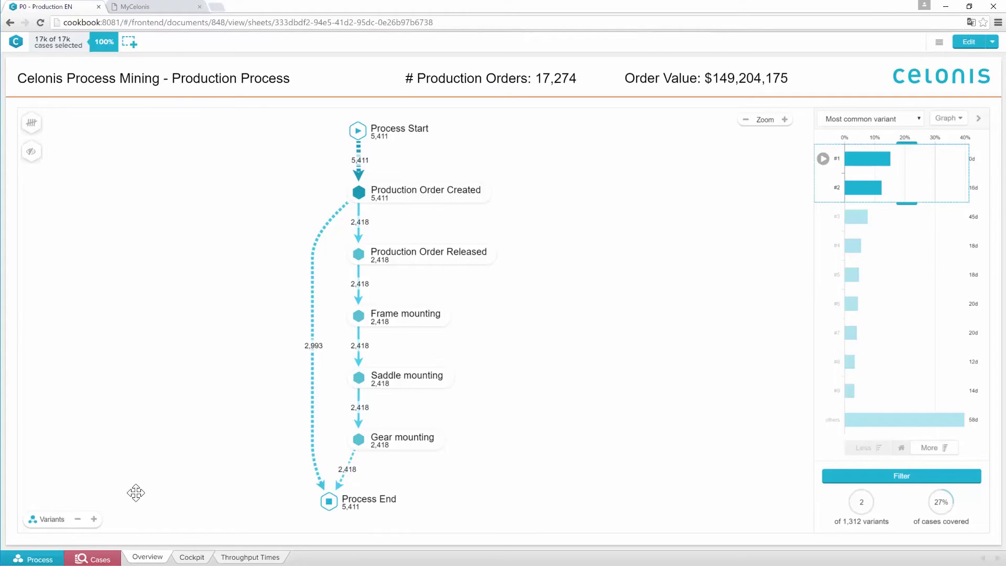
{"action": "left_click", "coordinate": [94, 520]}
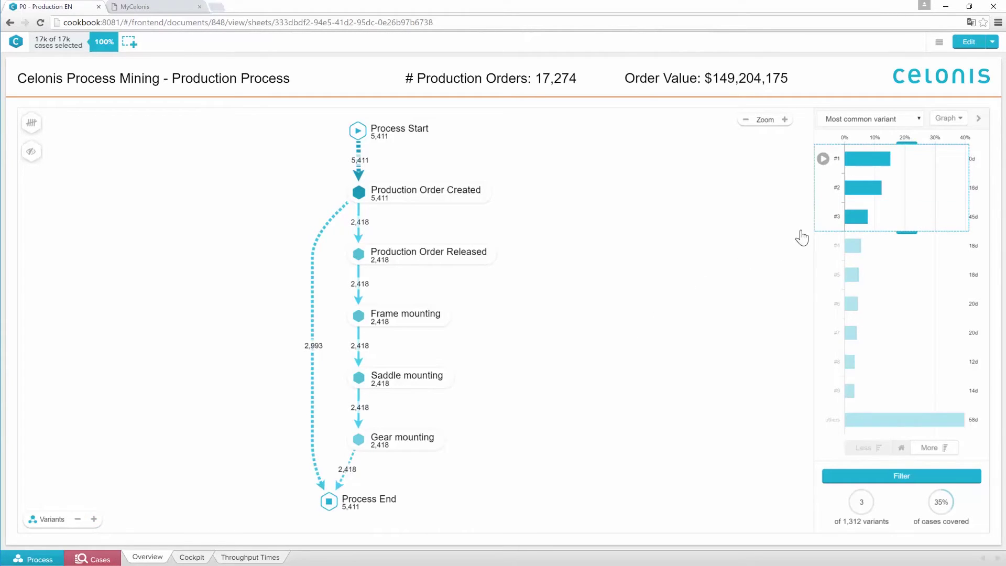
{"action": "left_click", "coordinate": [823, 215]}
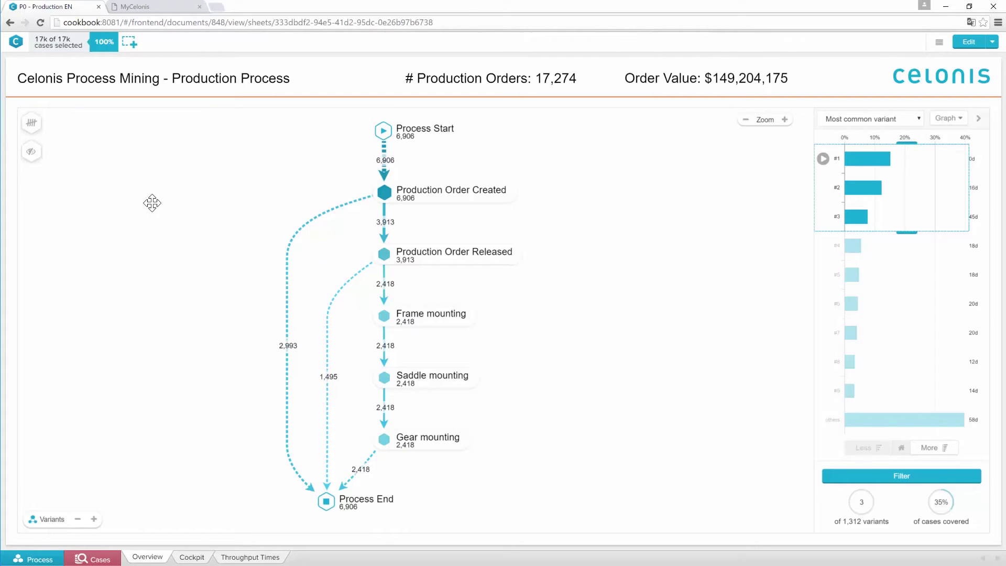
Switch the graph to Throughput Time (Median) and show only variant #3 (1,495 cases)
{"action": "left_click", "coordinate": [31, 124]}
{"action": "left_click", "coordinate": [87, 223]}
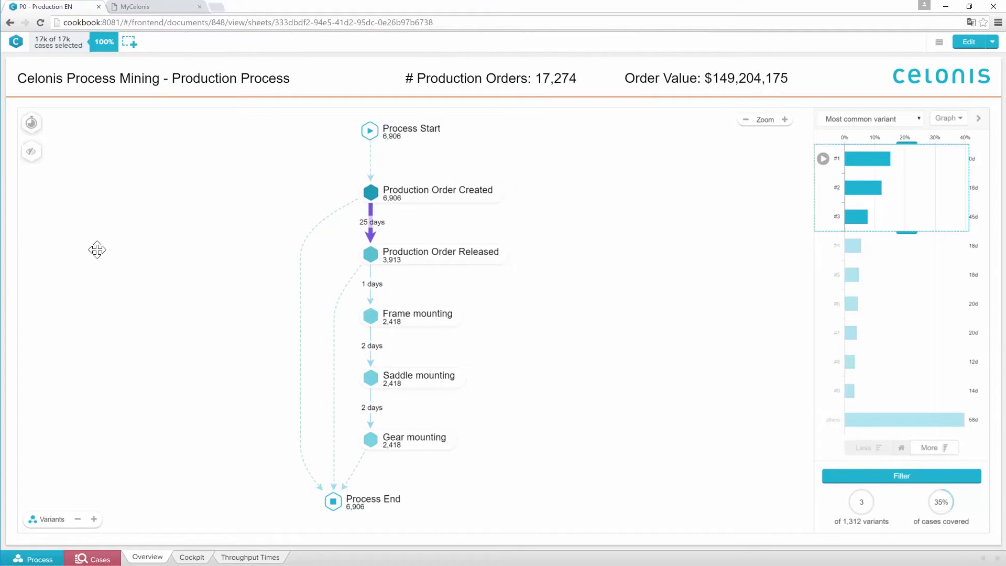
{"action": "mouse_move", "coordinate": [856, 217]}
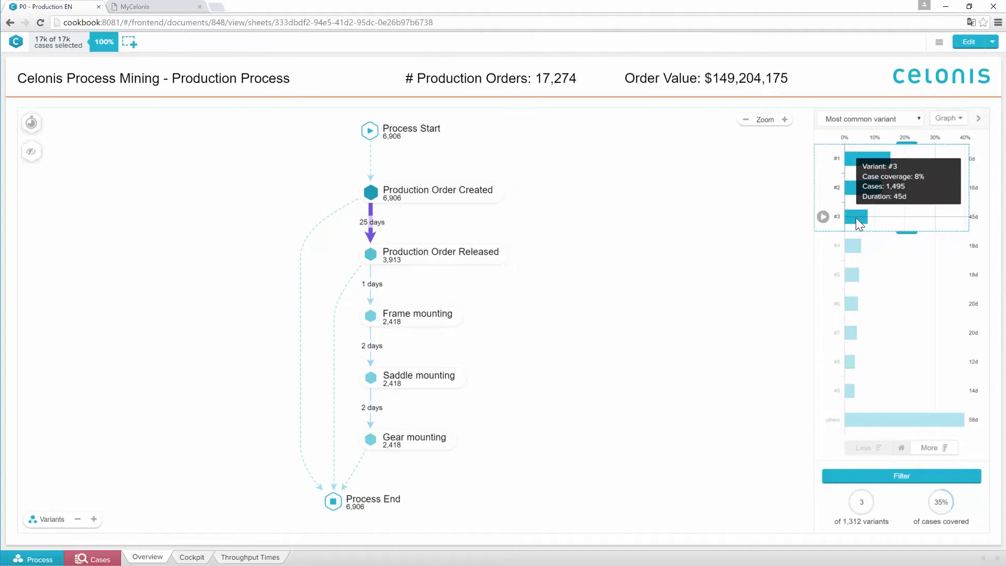
{"action": "left_click", "coordinate": [859, 223]}
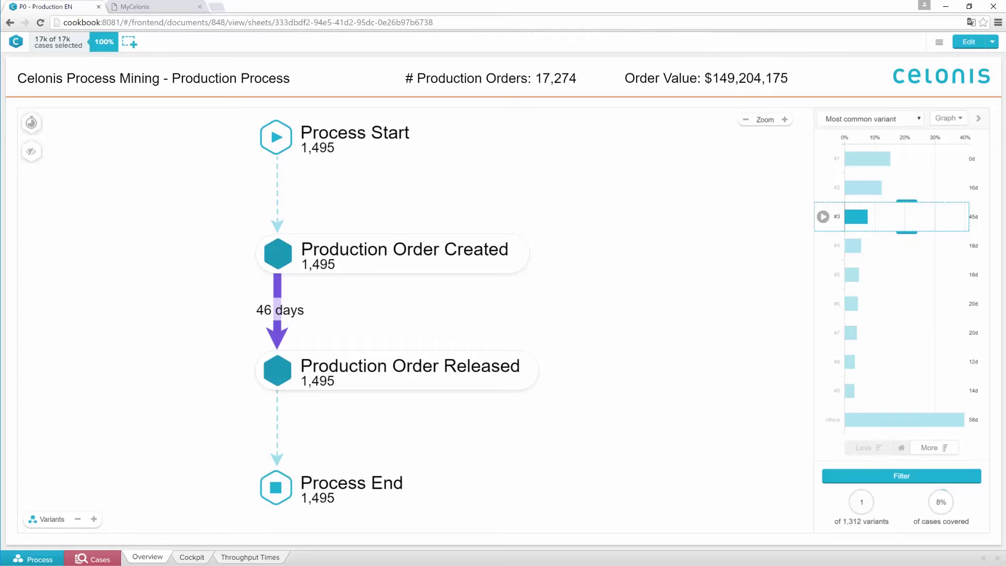
Widen the variant selection from #1–#3 to all 1,312 variants
{"action": "left_click_drag", "start_coordinate": [906, 201], "coordinate": [907, 141]}
{"action": "left_click_drag", "start_coordinate": [905, 231], "coordinate": [907, 432]}
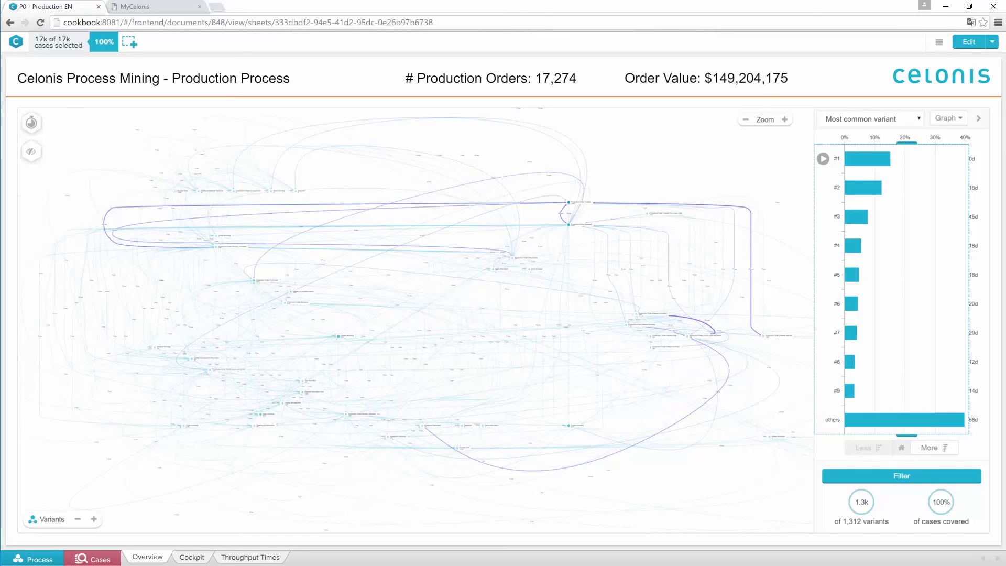
On the Cockpit sheet, try and remove a Brake fabrication filter, then filter to variant #3
{"action": "left_click", "coordinate": [191, 557]}
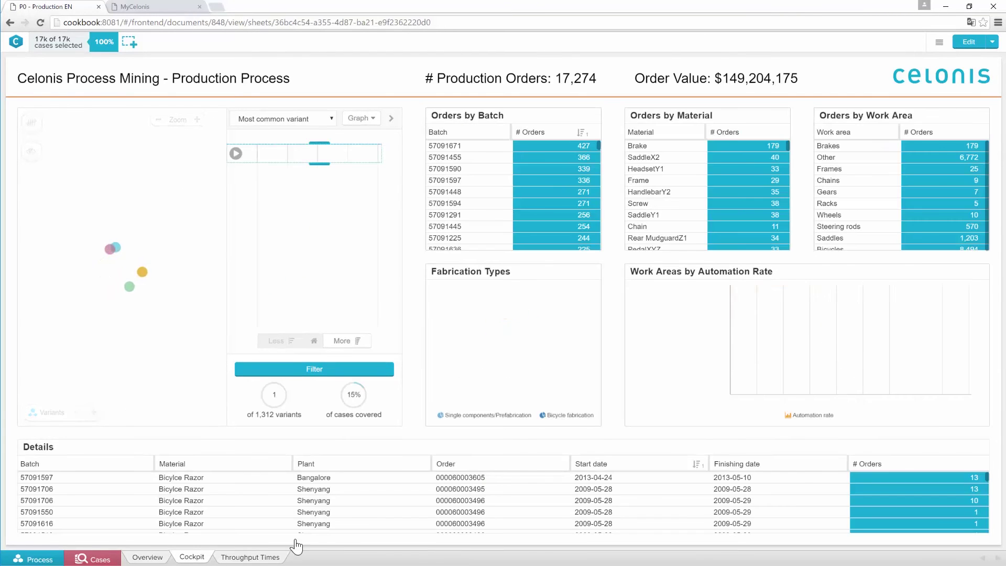
{"action": "left_click", "coordinate": [818, 301]}
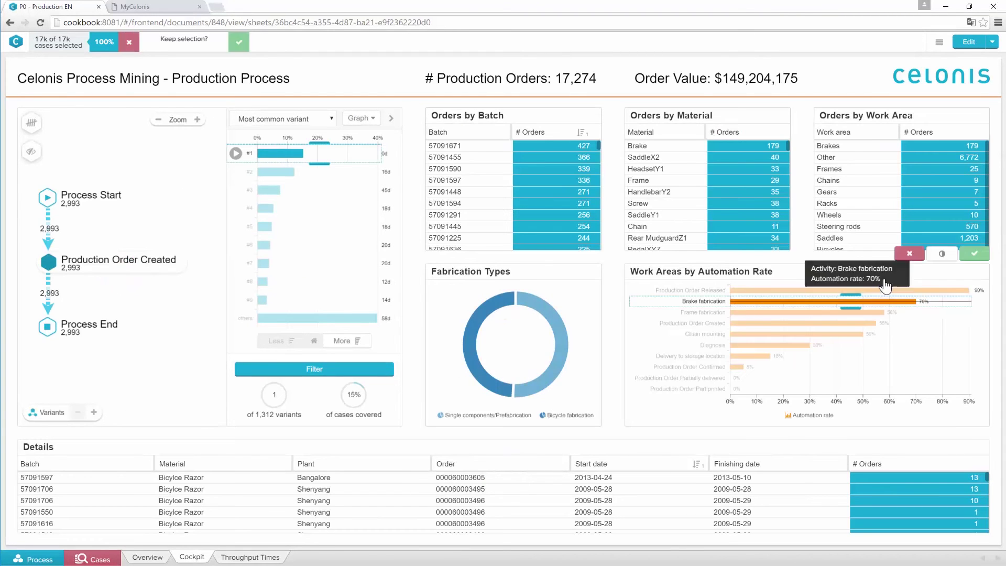
{"action": "left_click", "coordinate": [974, 254]}
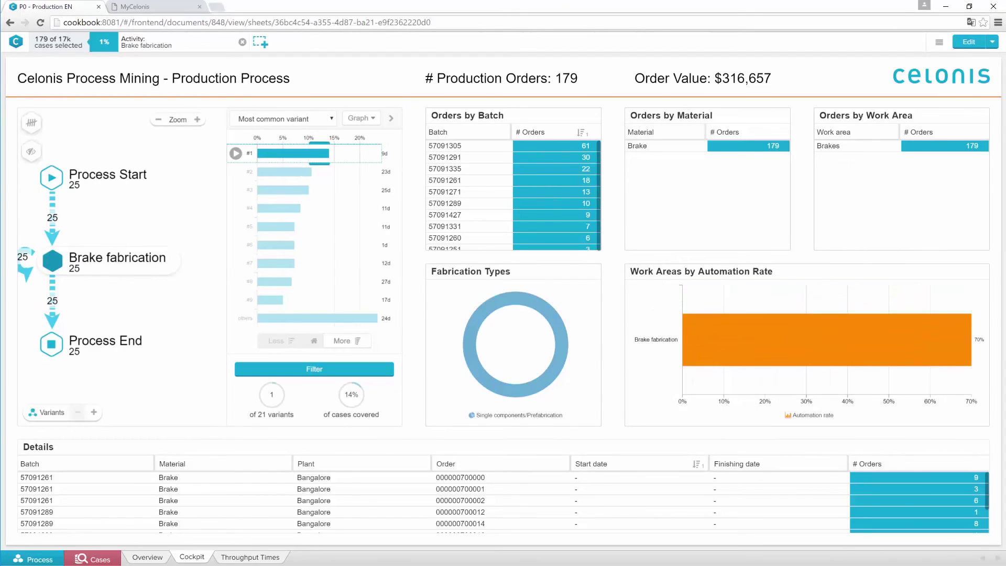
{"action": "left_click", "coordinate": [243, 41]}
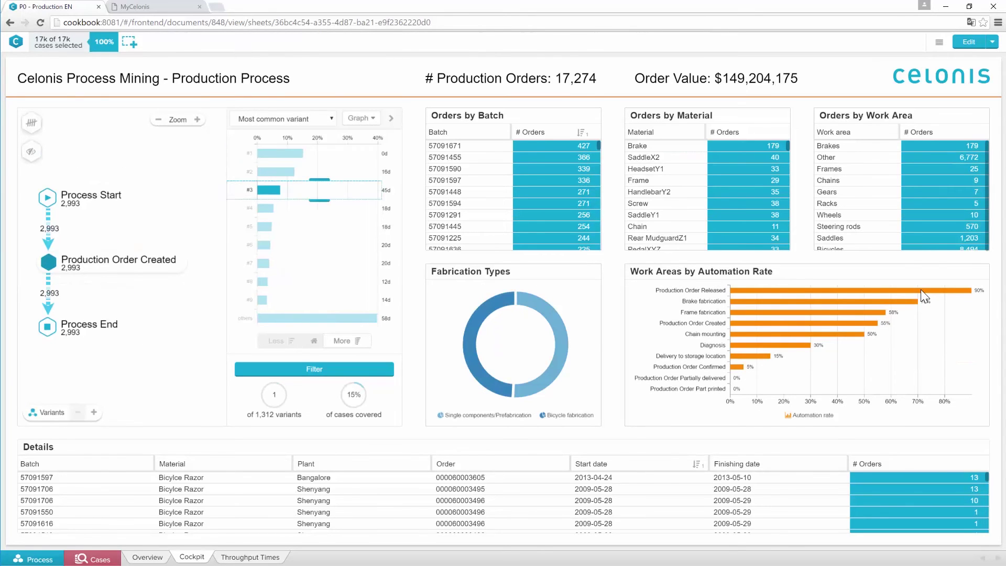
{"action": "left_click", "coordinate": [271, 189]}
{"action": "left_click", "coordinate": [314, 371]}
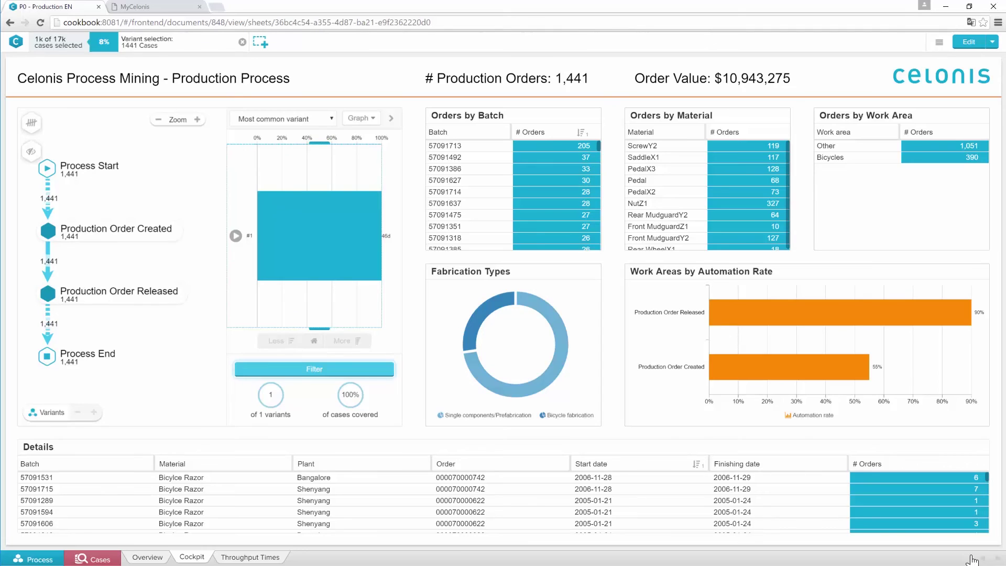
Open the Cases table listing the 1,441 filtered cases
{"action": "left_click", "coordinate": [99, 558]}
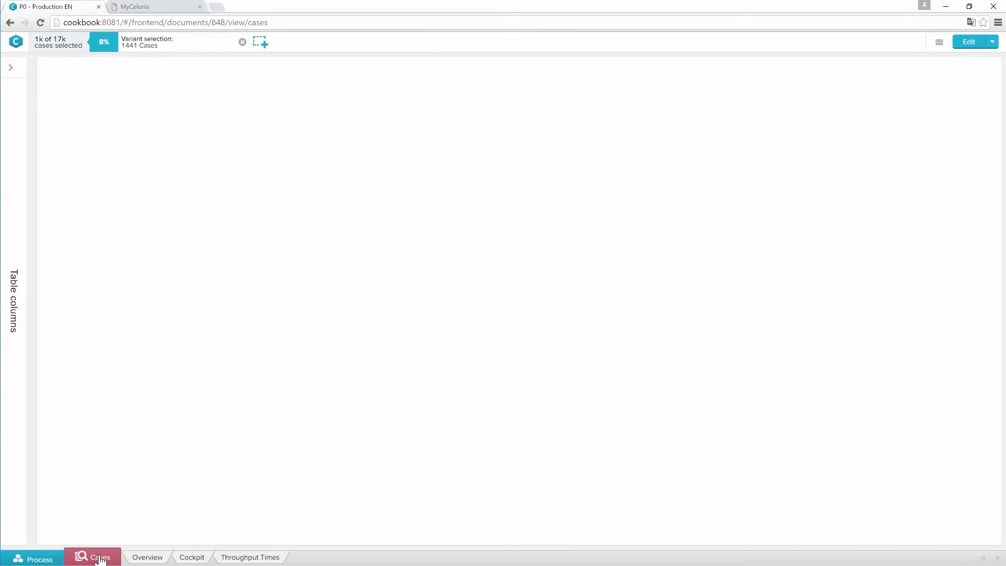
{"action": "scroll", "coordinate": [154, 459], "scroll_direction": "down", "scroll_amount": 3}
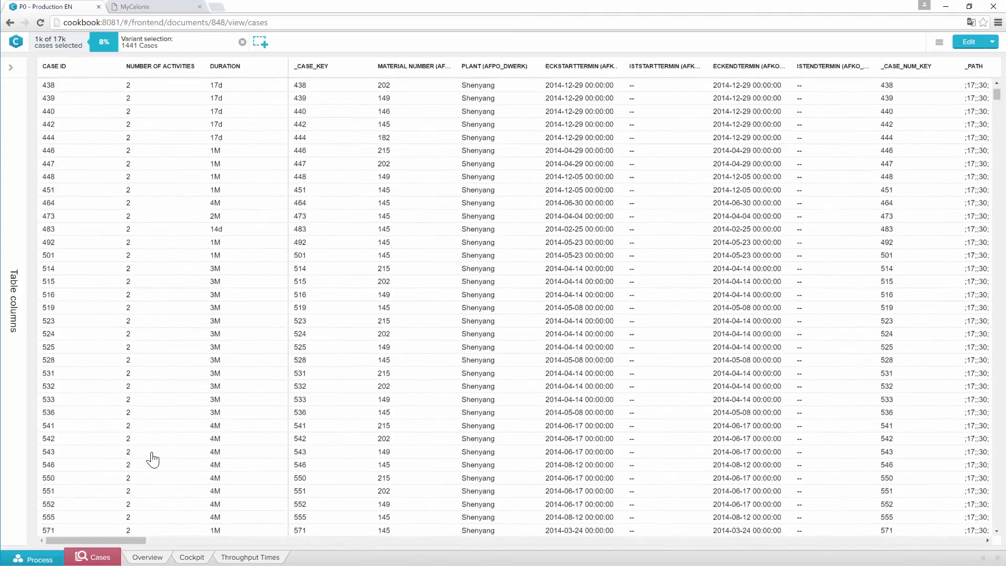
{"action": "scroll", "coordinate": [153, 459], "scroll_direction": "down", "scroll_amount": 3}
{"action": "scroll", "coordinate": [153, 458], "scroll_direction": "down", "scroll_amount": 2}
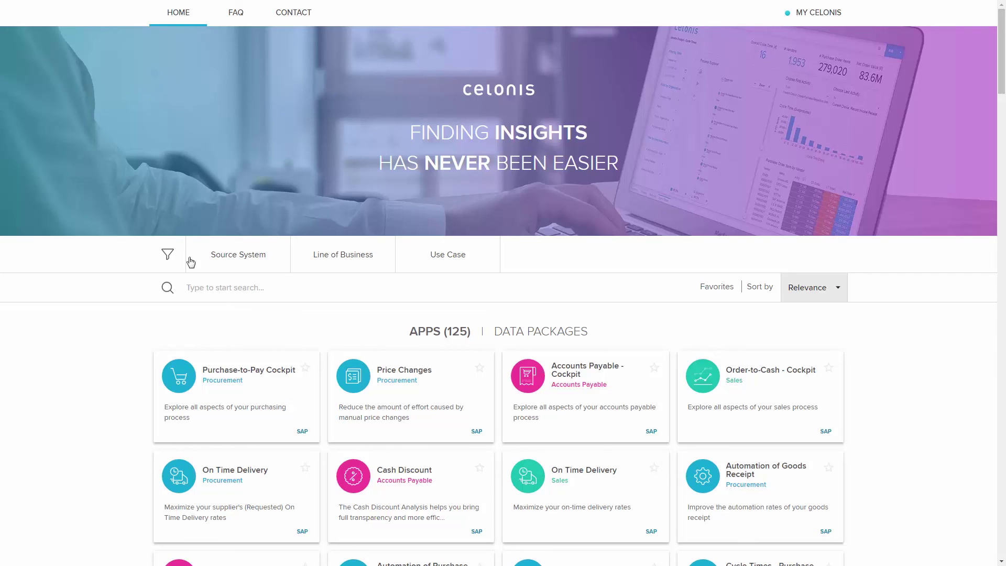
Filter apps to Line of Business Production and Use Case Efficiency, then open Production Cockpit
{"action": "left_click", "coordinate": [329, 261]}
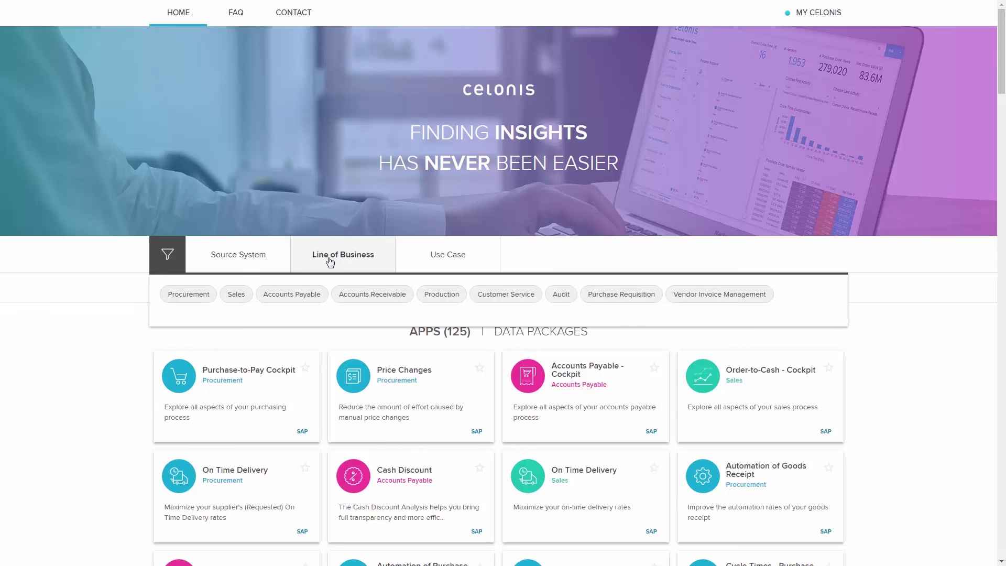
{"action": "left_click", "coordinate": [451, 301]}
{"action": "left_click", "coordinate": [454, 258]}
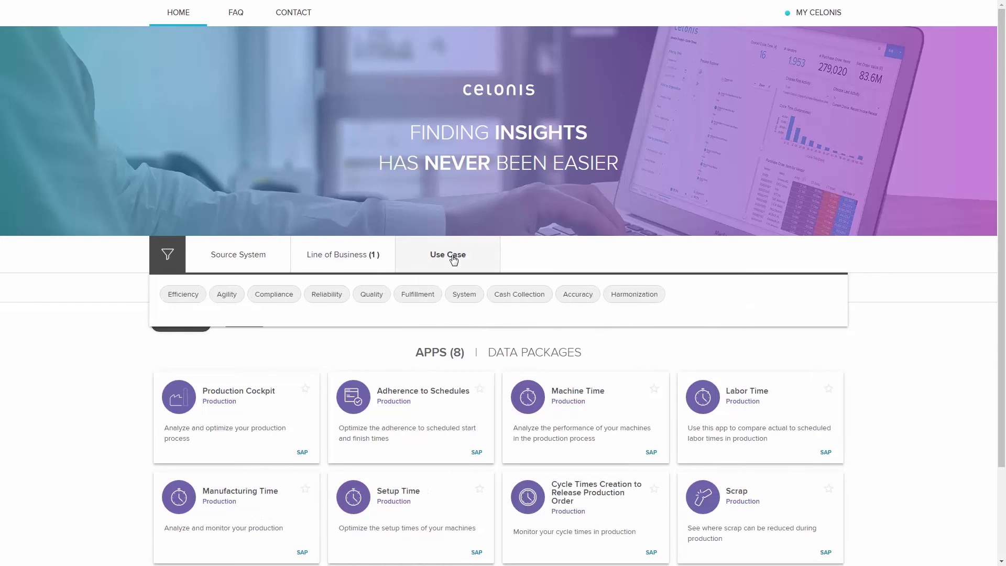
{"action": "left_click", "coordinate": [182, 294]}
{"action": "left_click", "coordinate": [116, 359]}
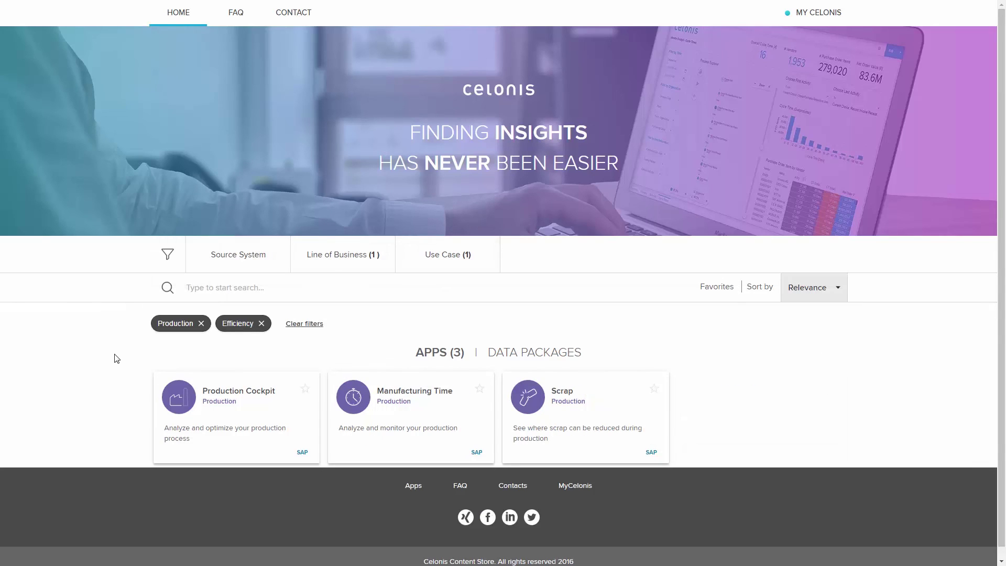
{"action": "left_click", "coordinate": [164, 381]}
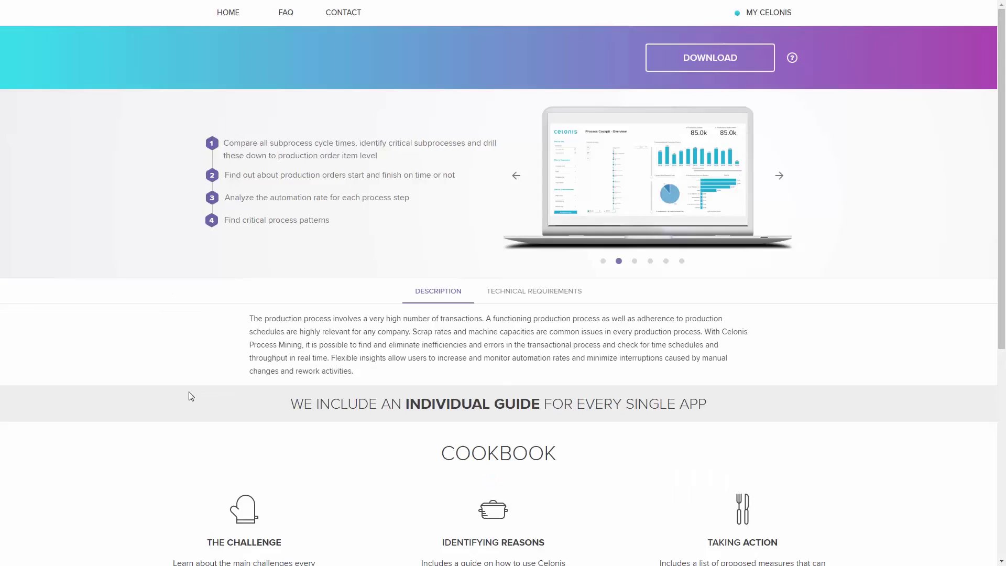
{"action": "scroll", "coordinate": [189, 392], "scroll_direction": "down", "scroll_amount": 5}
{"action": "scroll", "coordinate": [189, 396], "scroll_direction": "down", "scroll_amount": 5}
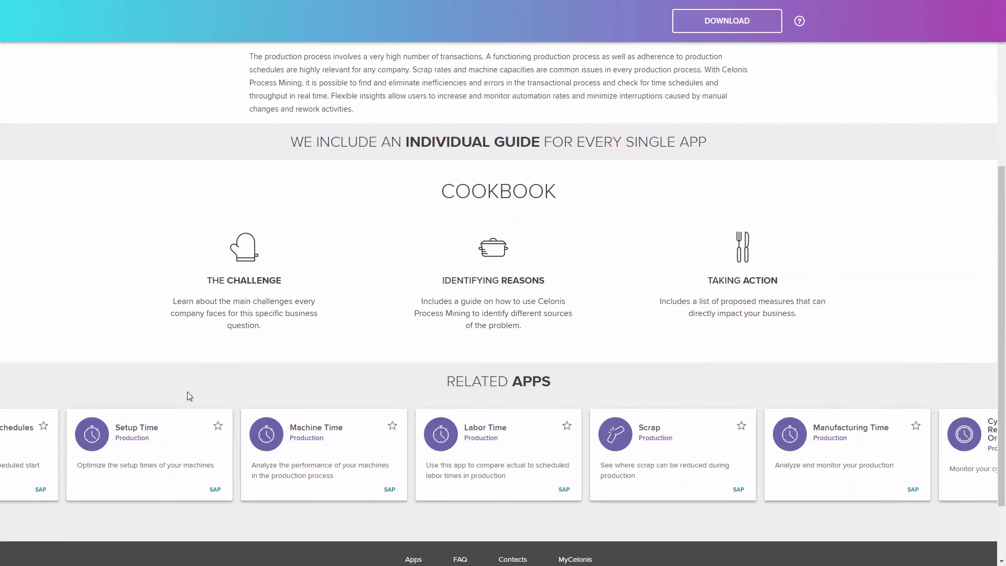